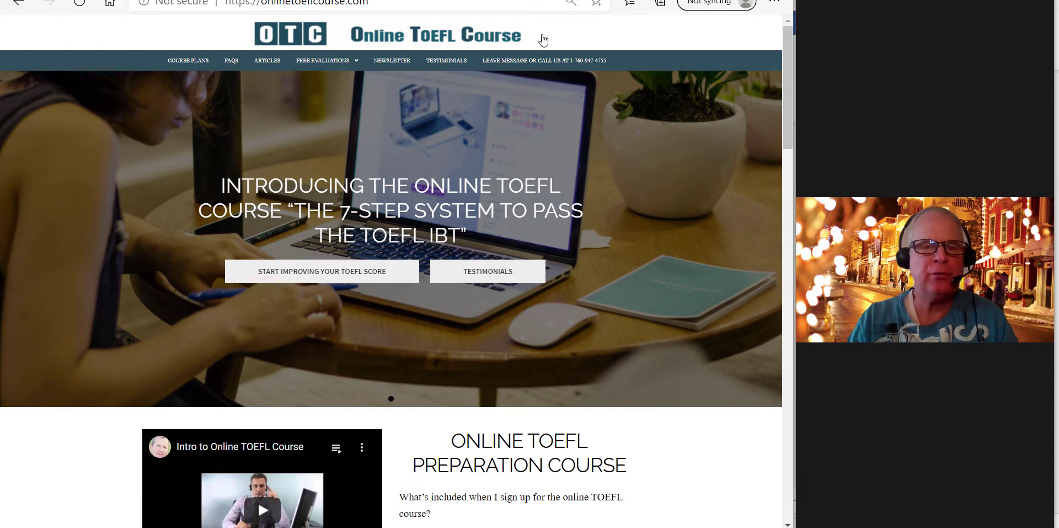
Switch the Edge tab to the ETS TOEFL iBT Integrated Writing Rubrics PDF
key(ctrl+Tab)
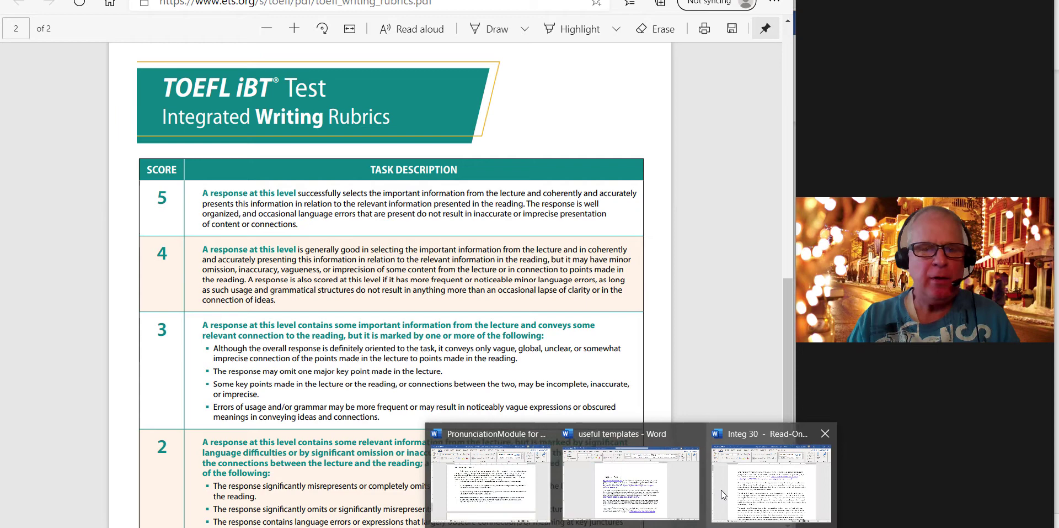
Bring the Integ 30 essay forward in Word and scroll through its introduction
click(721, 489)
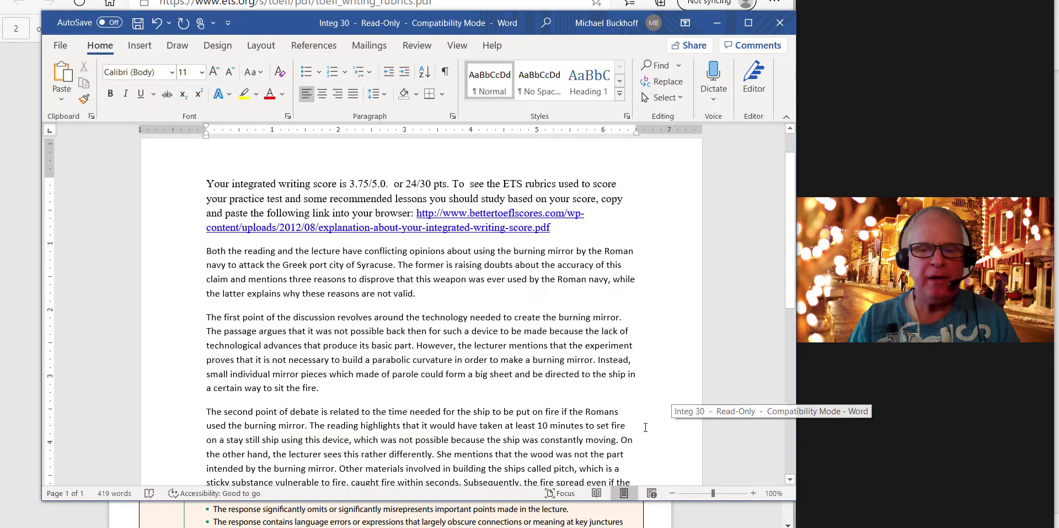
click(486, 252)
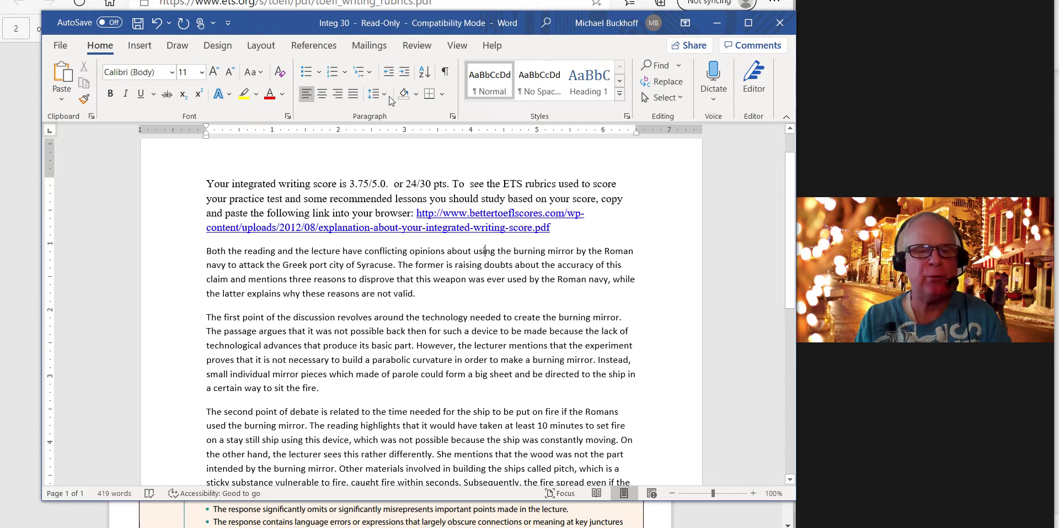
scroll(382, 105, down, 1)
scroll(386, 248, down, 3)
scroll(386, 248, up, 3)
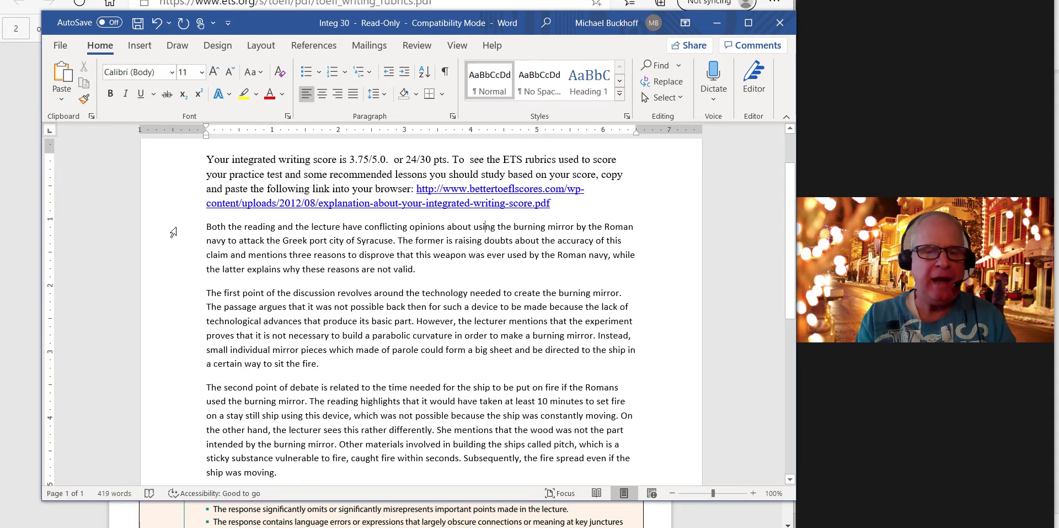
scroll(290, 301, down, 3)
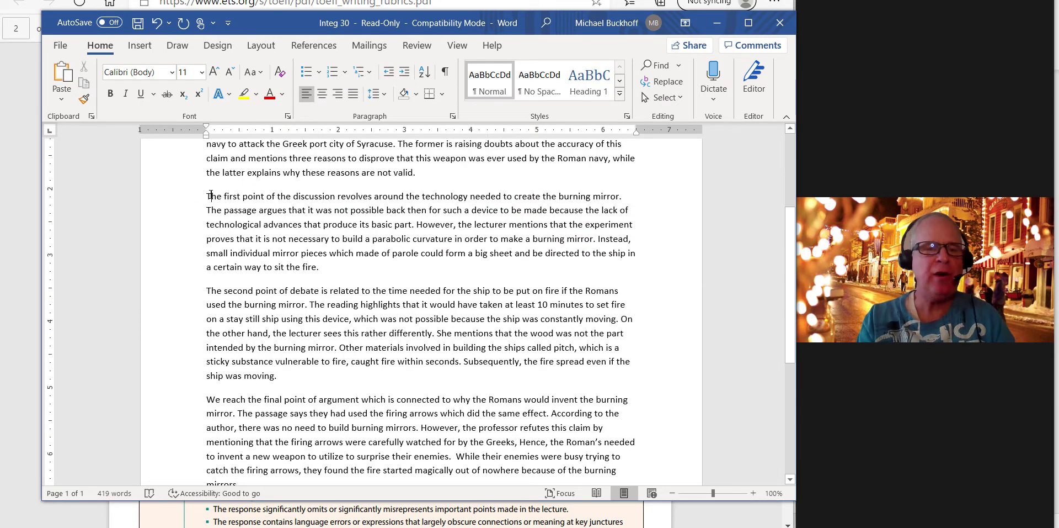
Look over the essay's first-point and second-point body paragraphs
click(371, 227)
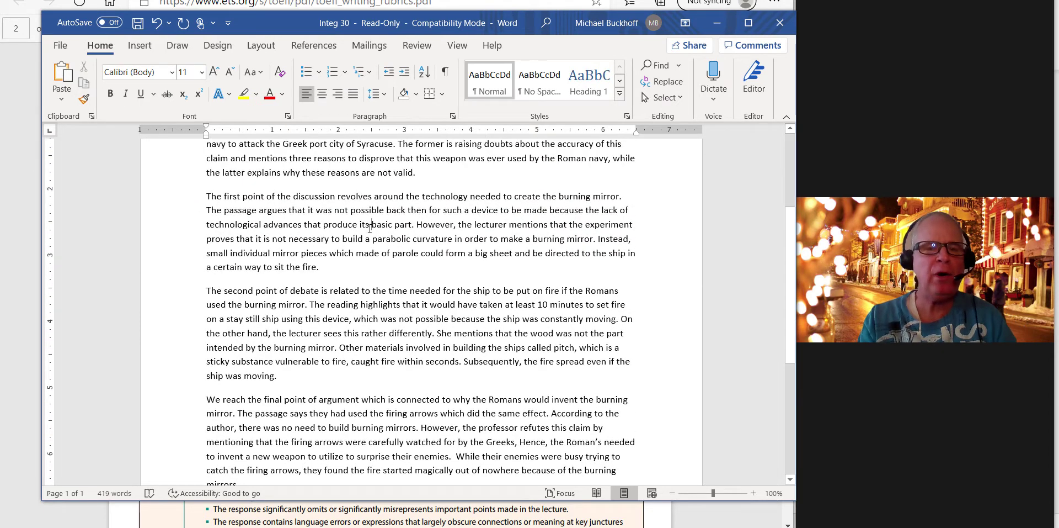
click(247, 290)
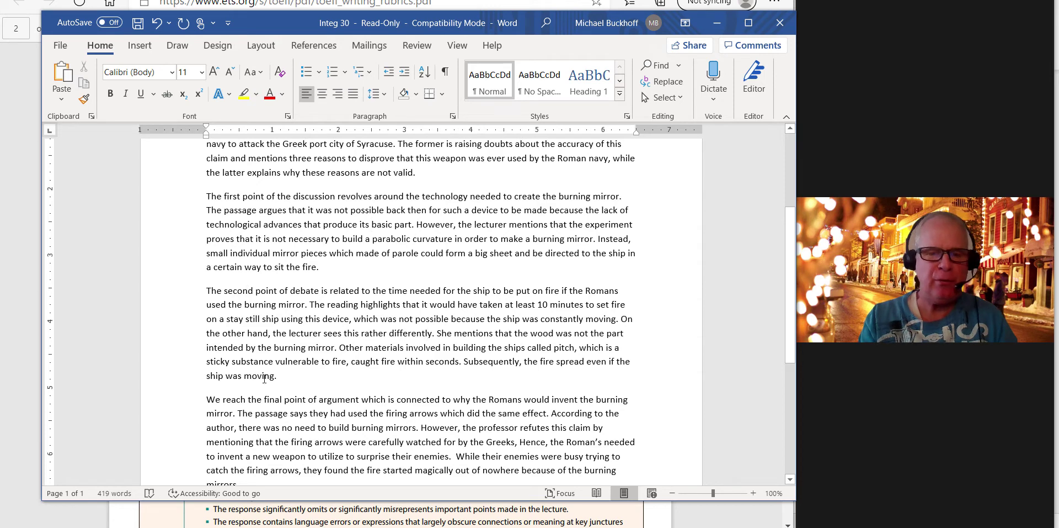
click(250, 411)
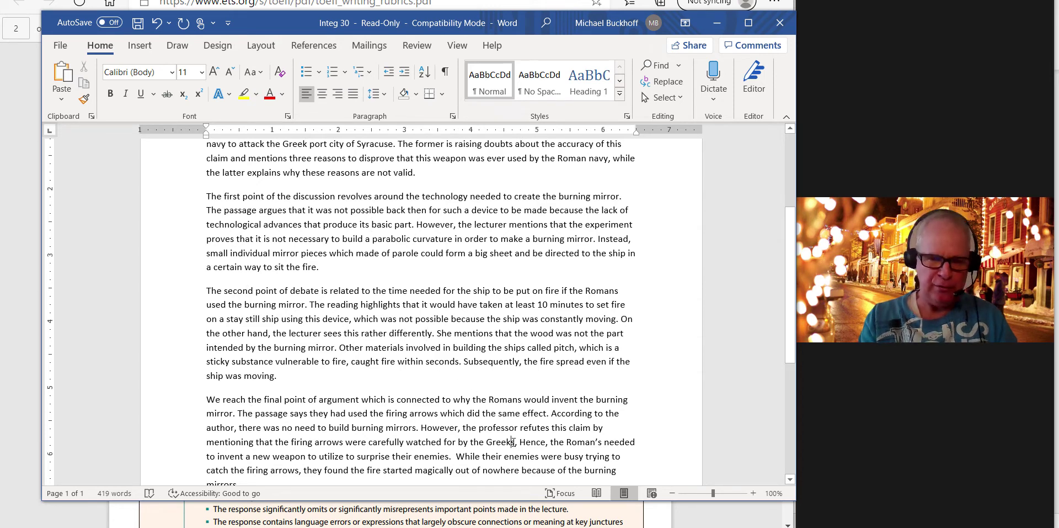
scroll(514, 441, down, 1)
scroll(514, 442, down, 1)
scroll(514, 441, up, 5)
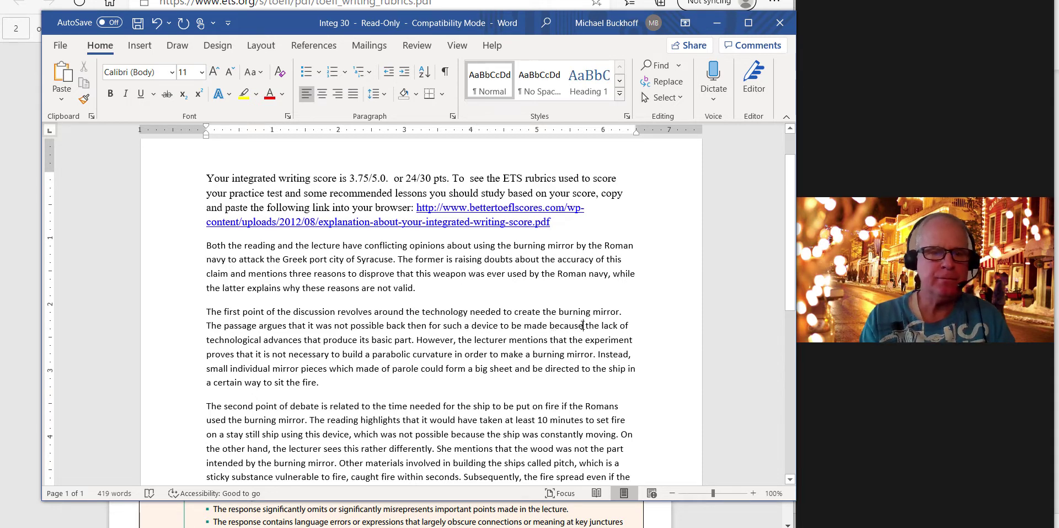
Insert 'of' after 'because' and change 'part' to 'parts' in the first-point paragraph
text(of)
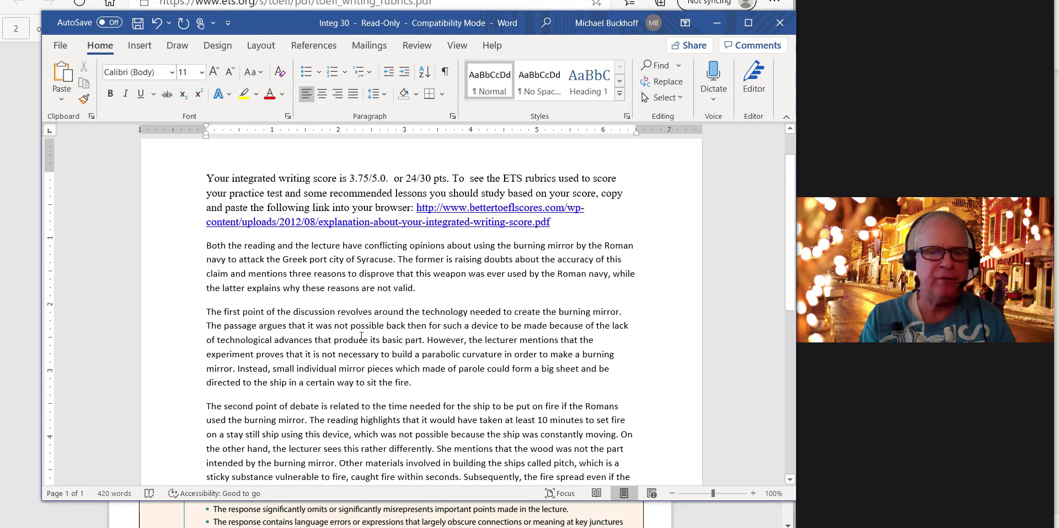
click(423, 341)
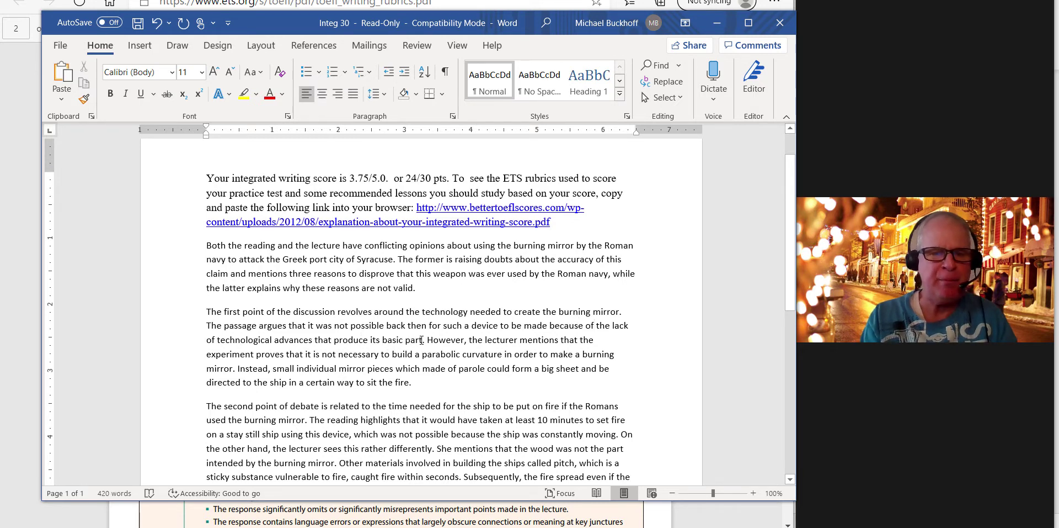
text(s)
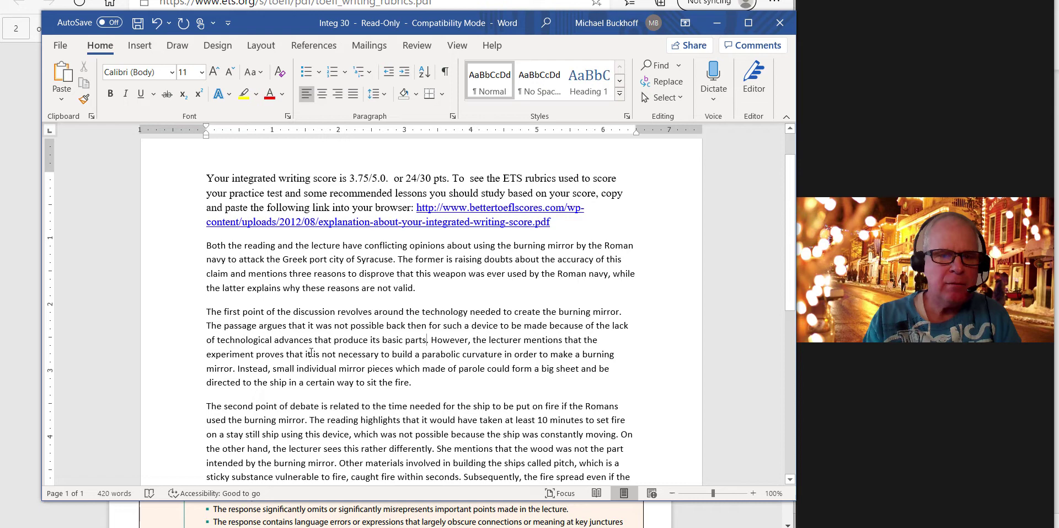
Change 'it is' to 'it was' and add 'were' after 'which'
click(312, 353)
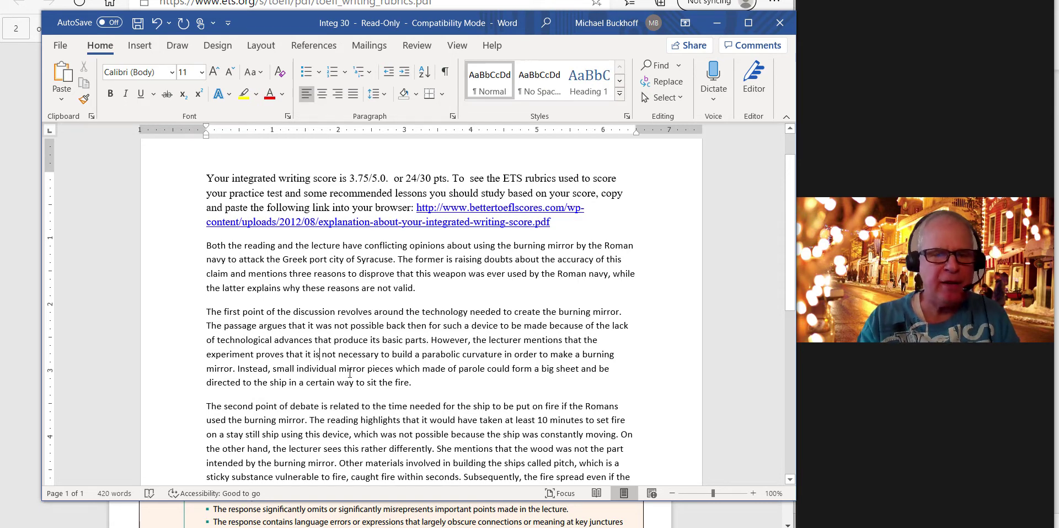
key(Delete)
key(Delete)
text(was)
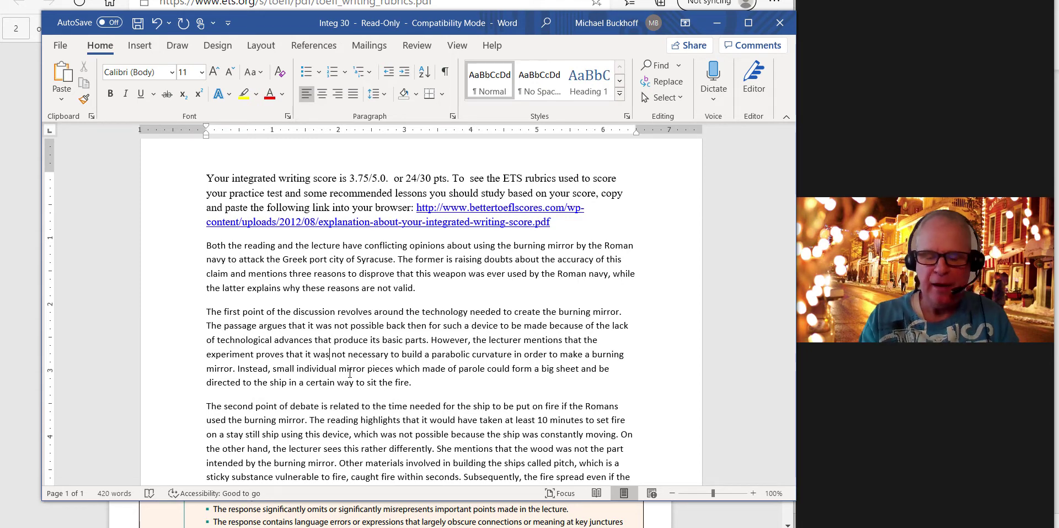
key(Down)
key(Right)
key(Right)
key(Right)
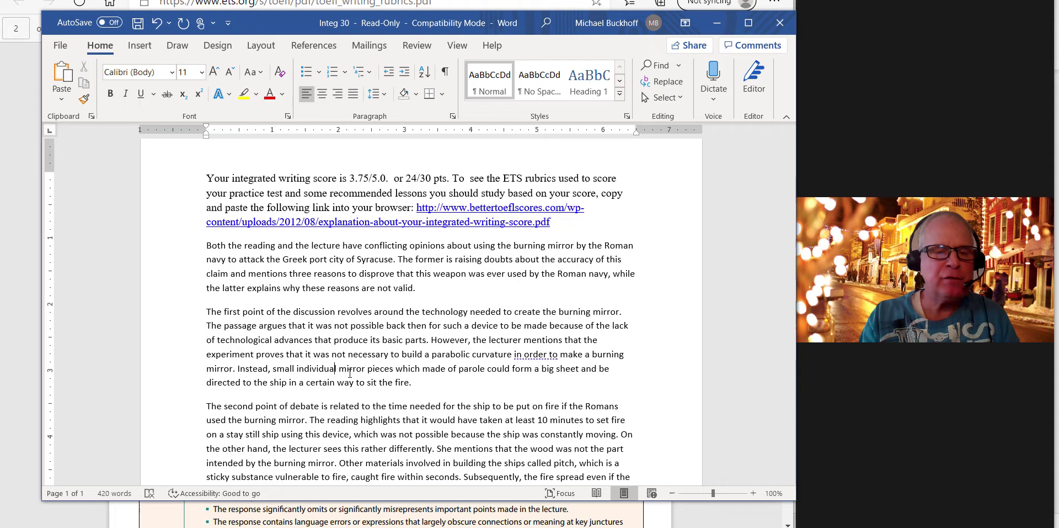
key(Right)
key(Right)
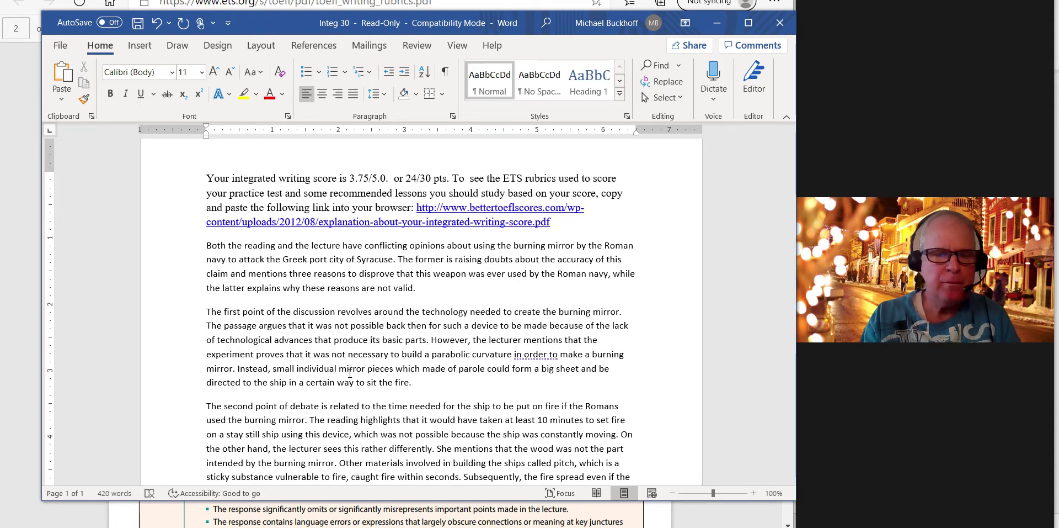
text(were)
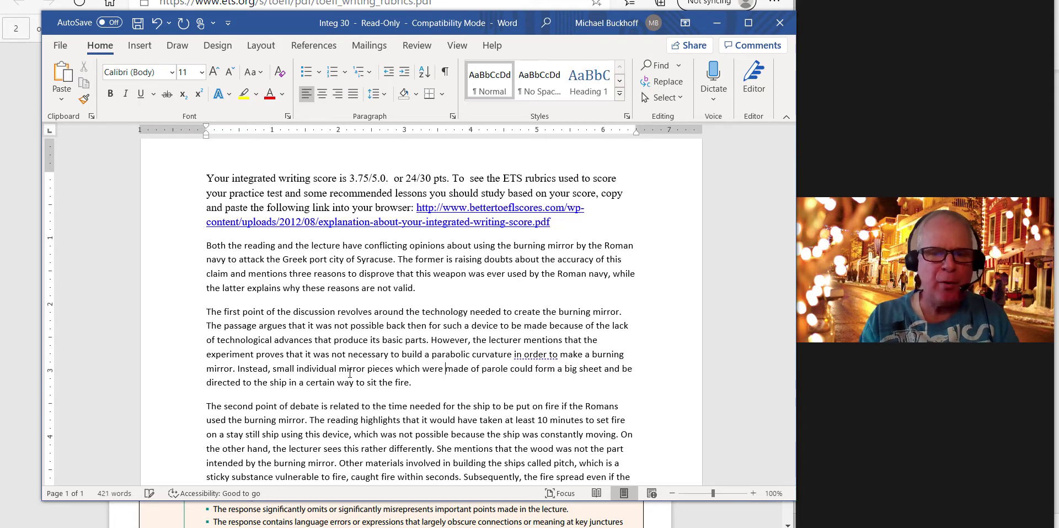
Correct 'could formed' to 'could have formed', 'be' to 'been', and 'sit' to 'set'
key(ctrl+Right)
key(ctrl+Right)
key(ctrl+Right)
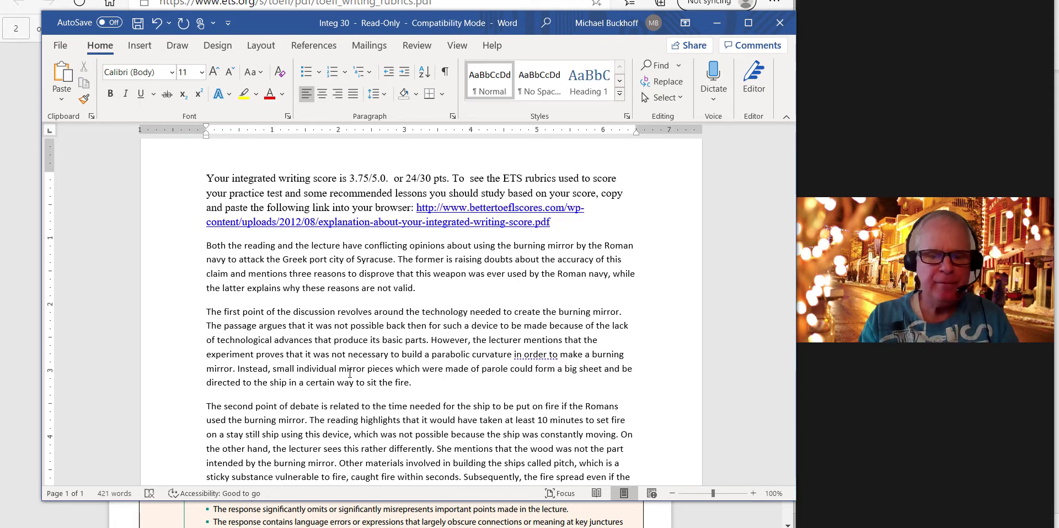
text(have form)
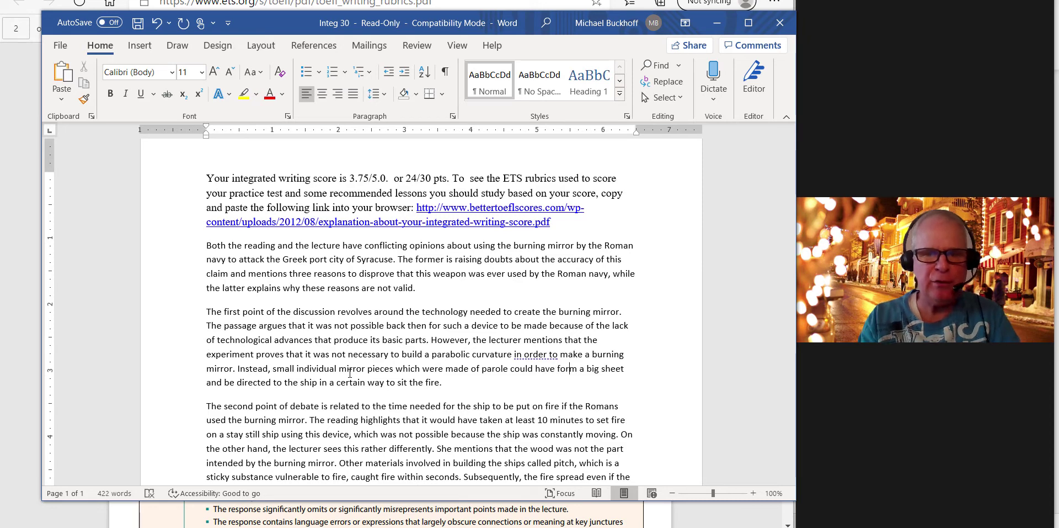
text(ed)
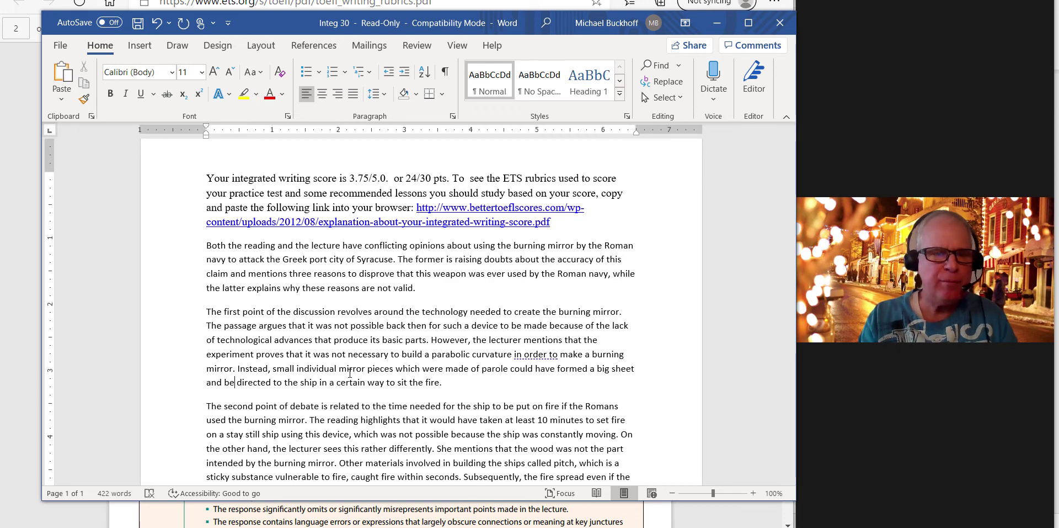
text(en)
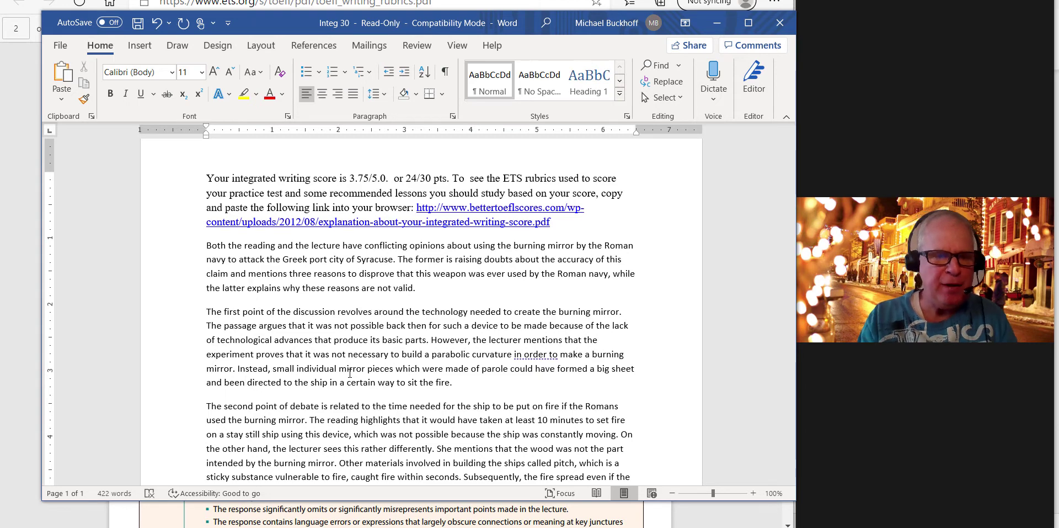
text(0)
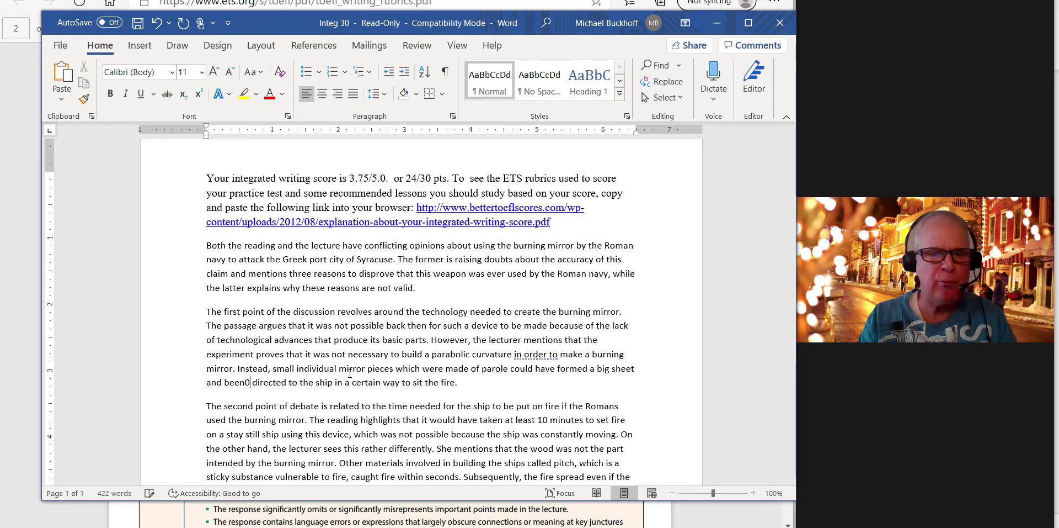
text(00)
key(BackSpace)
key(BackSpace)
key(BackSpace)
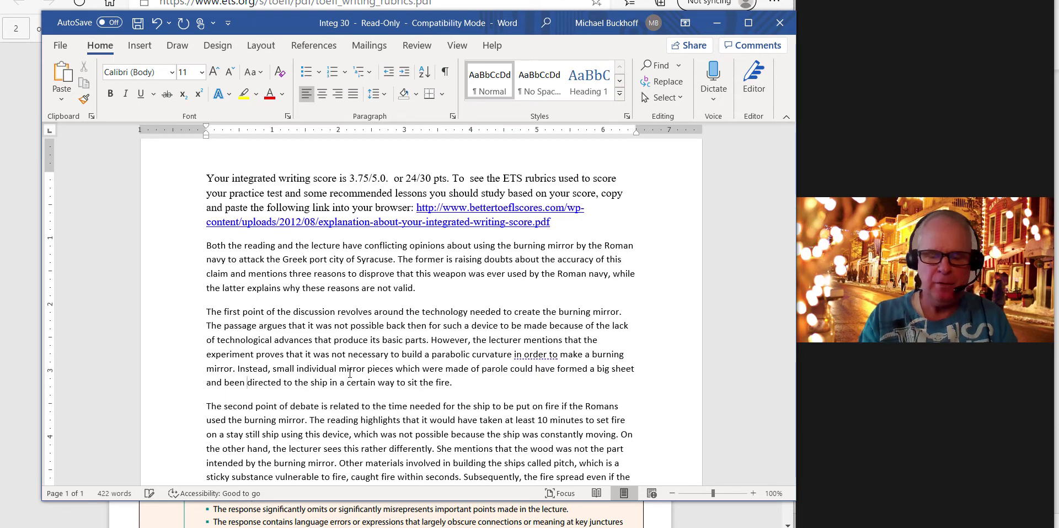
key(Right)
key(Right)
key(Right)
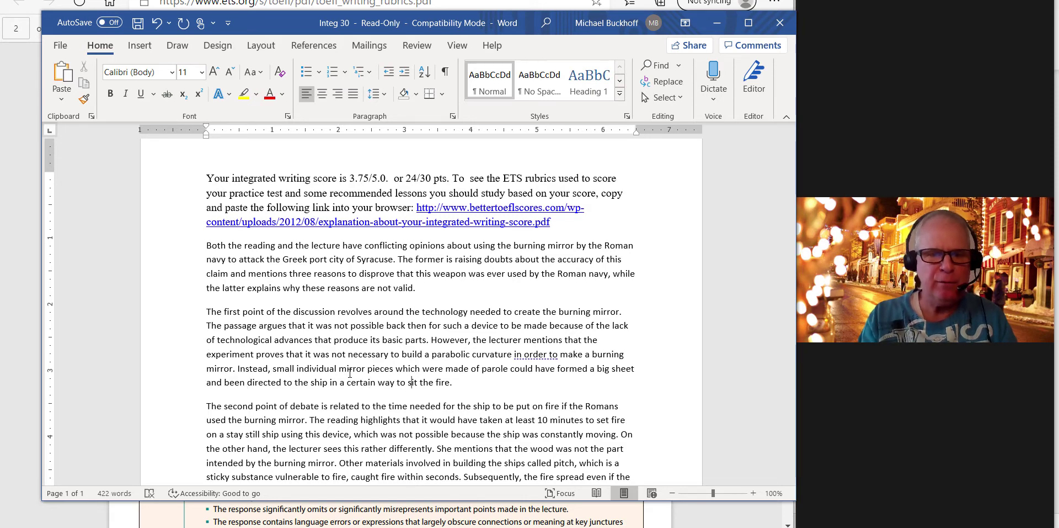
key(Delete)
text(e)
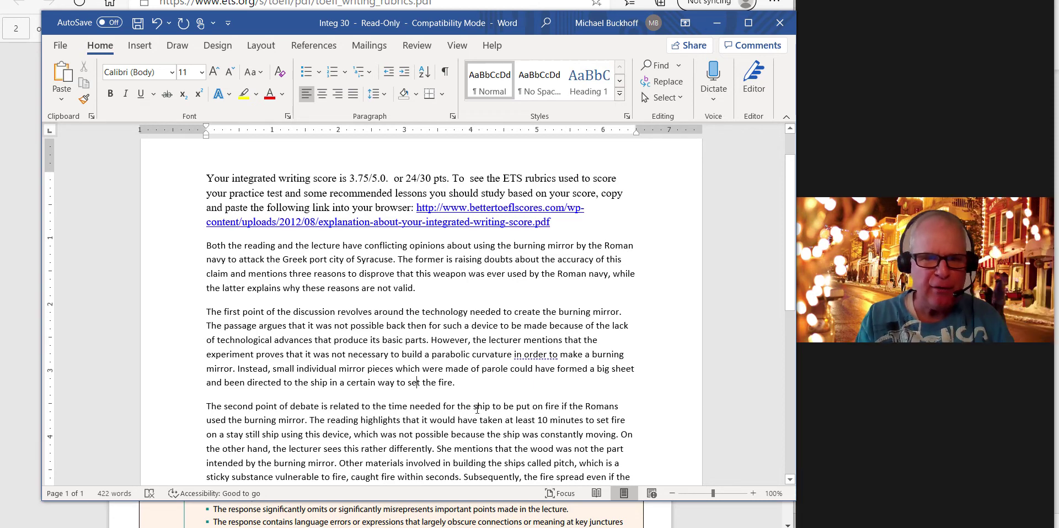
drag(421, 368, 470, 368)
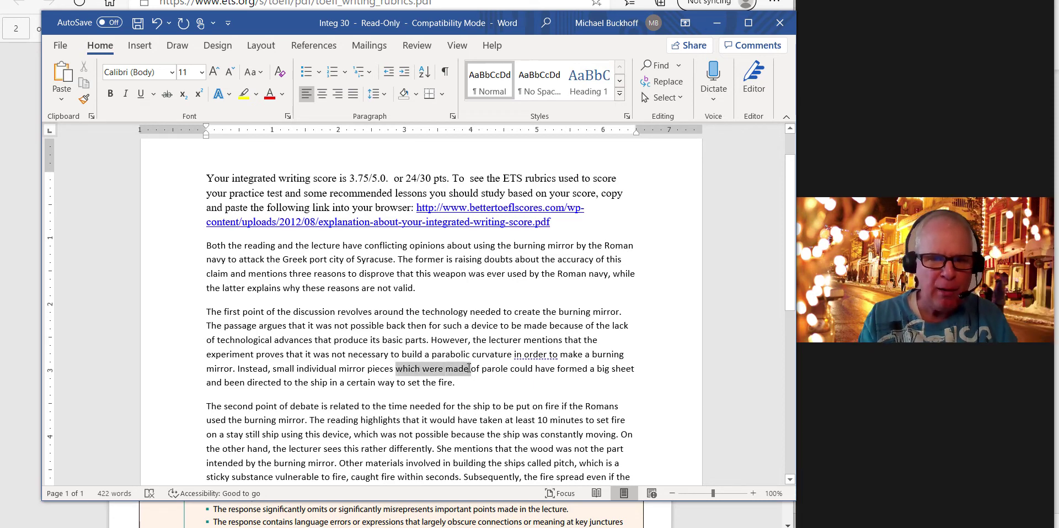
click(349, 345)
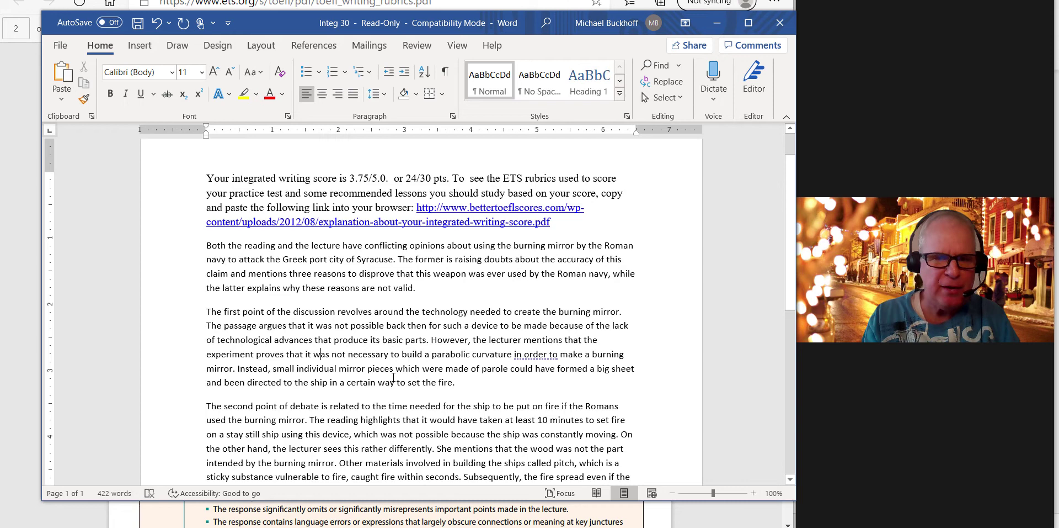
drag(409, 382, 420, 382)
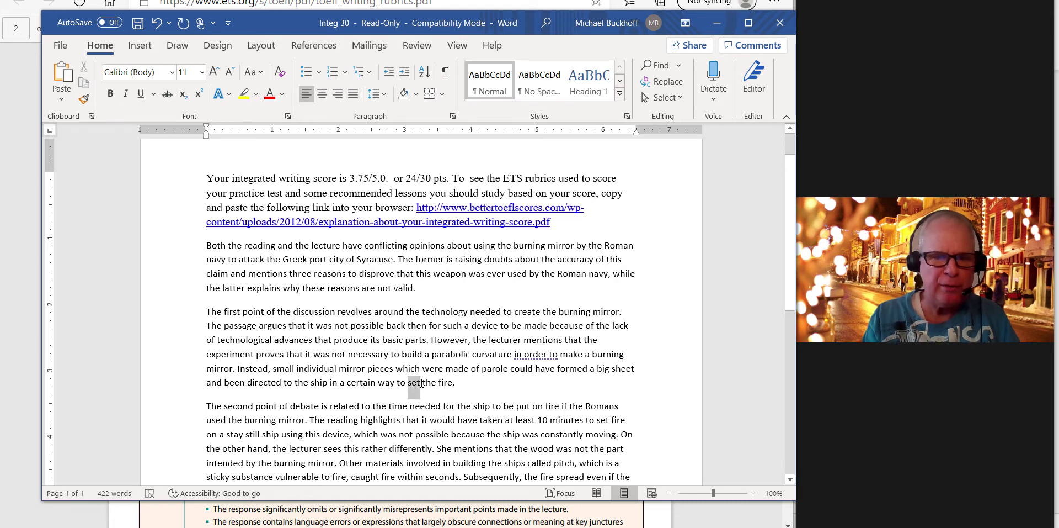